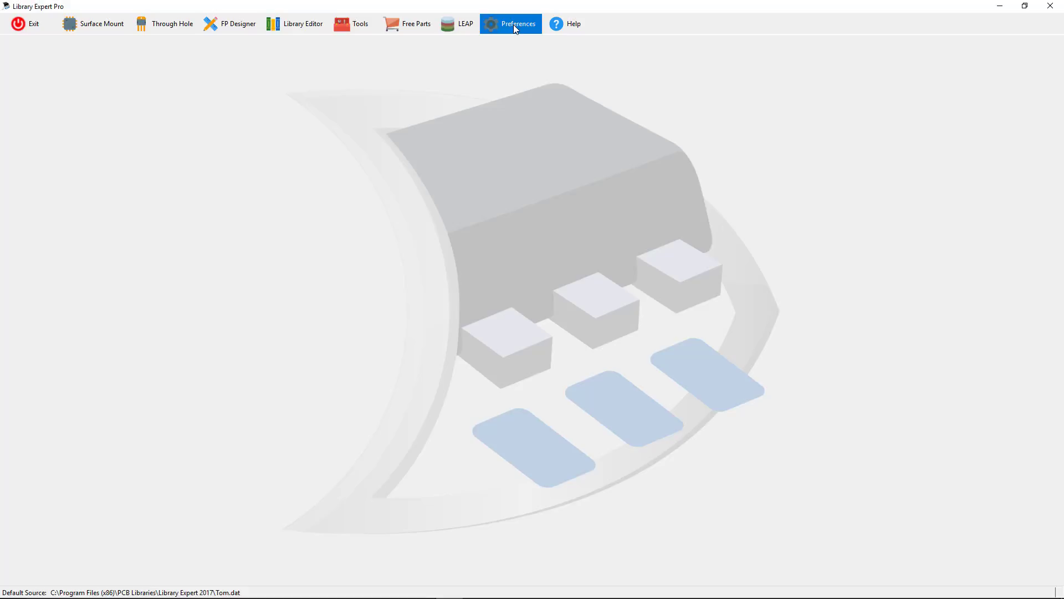
- Set the Through Hole terminal's wave placement keepout over pad to 3.00 mm in the preferences and save the change
left_click(157, 221)
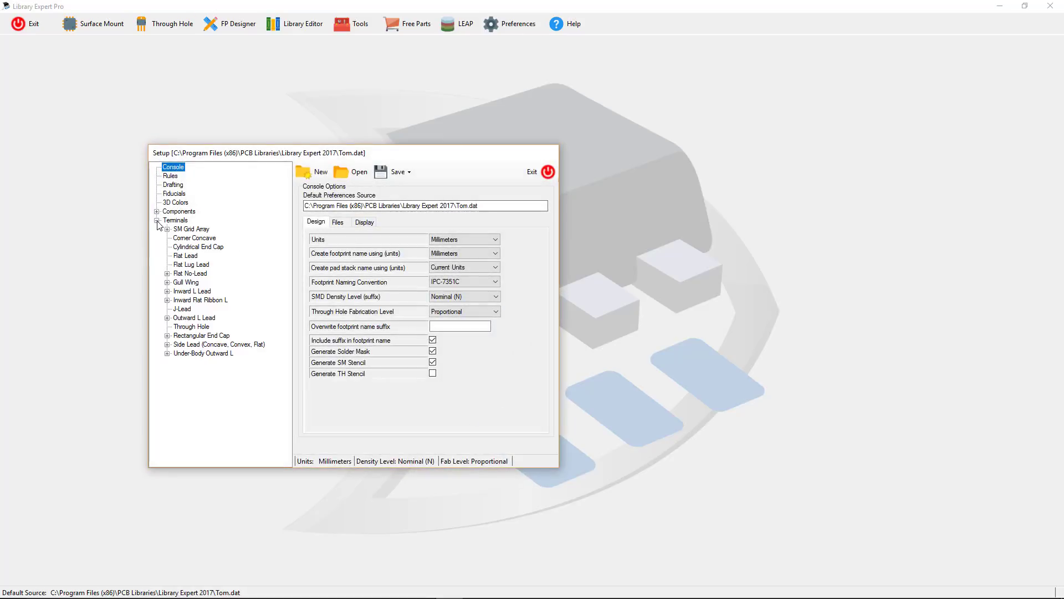
left_click(186, 327)
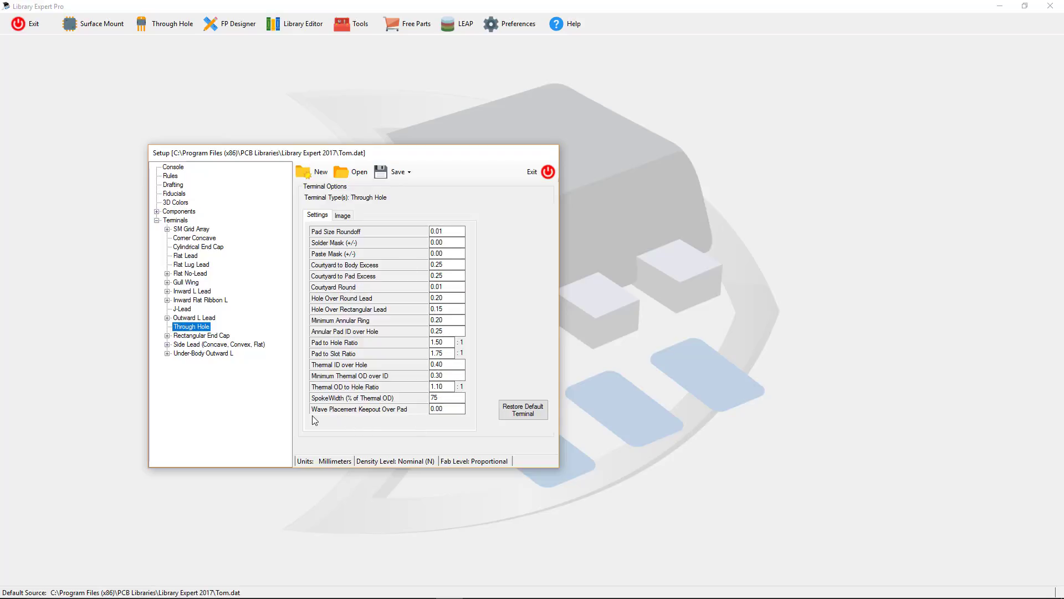
left_click(453, 410)
left_click(543, 171)
left_click(486, 344)
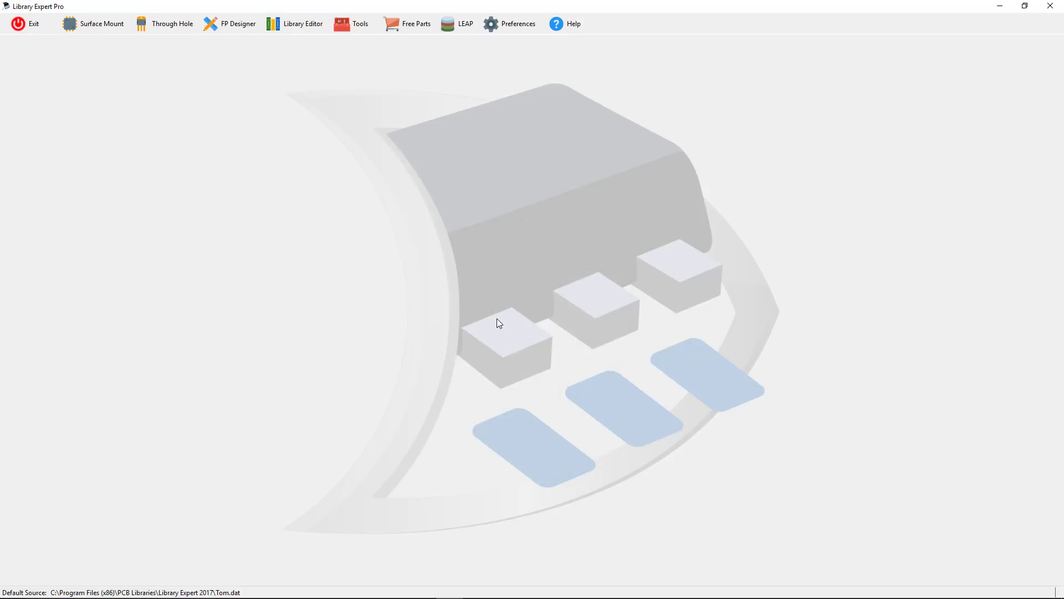
- Create a Radial (Disk with Offset Leads) through-hole part using the demo dimensions and enlarge its dimension illustration
left_click(156, 27)
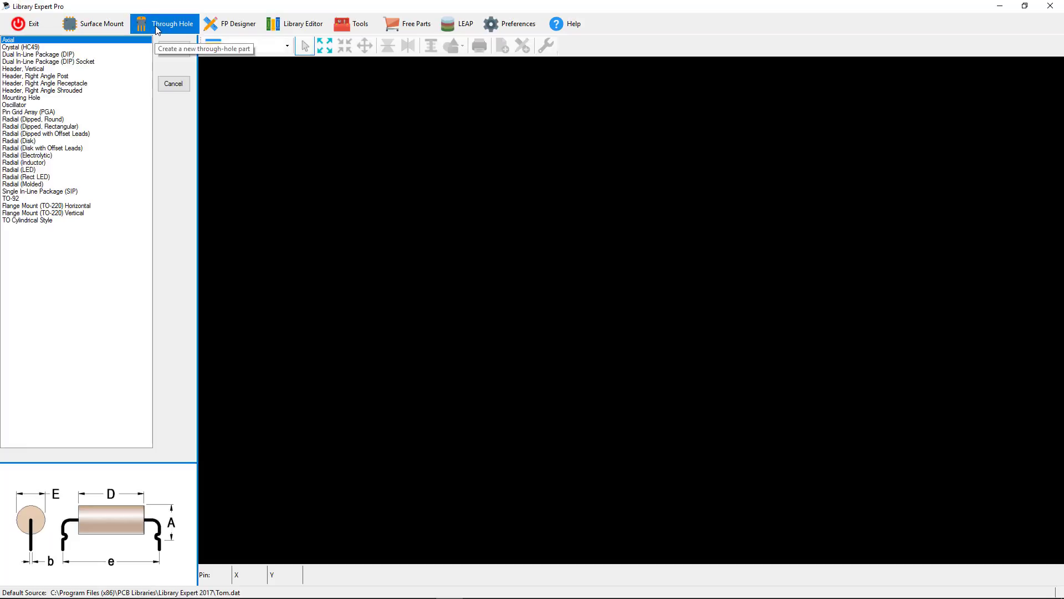
double_click(46, 148)
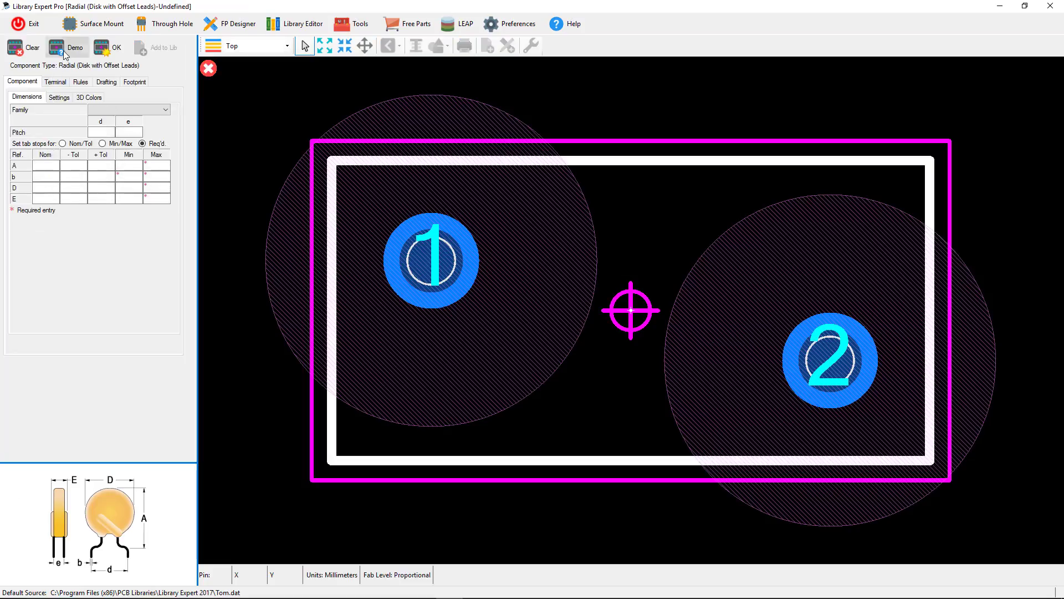
left_click(65, 53)
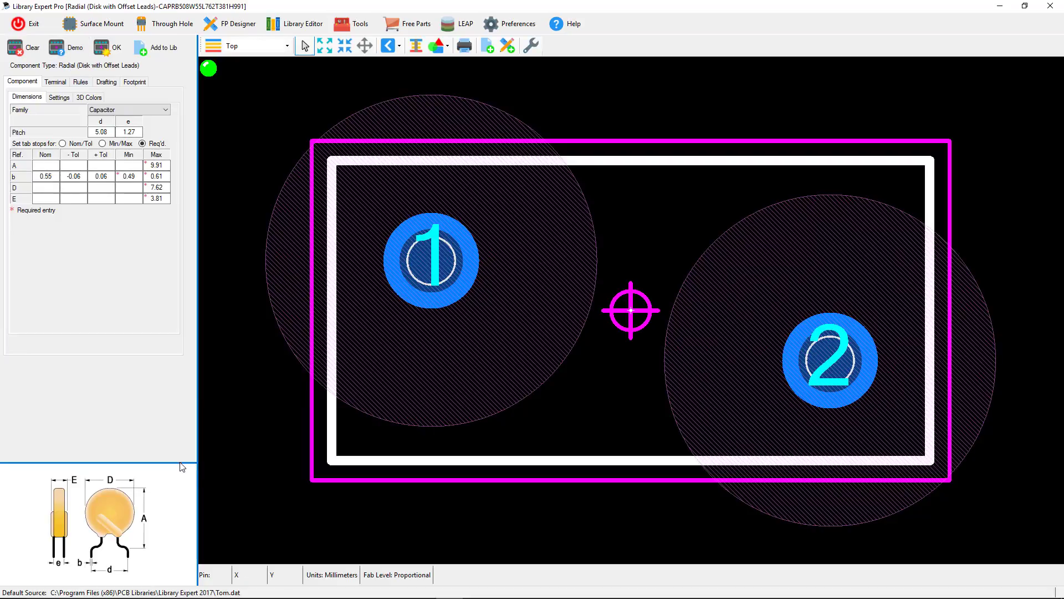
left_click_drag(180, 463, 175, 396)
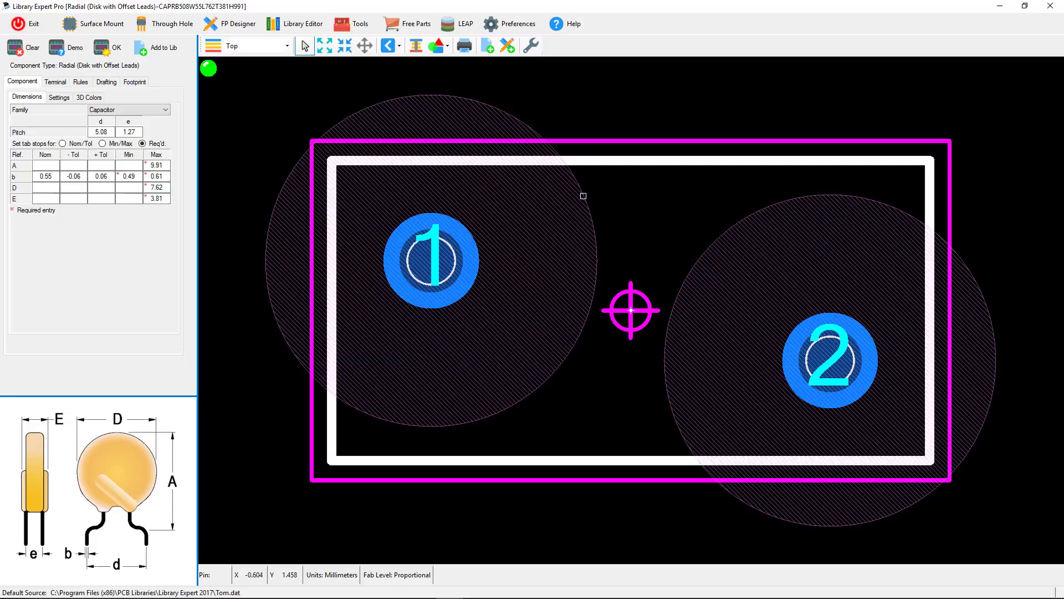
- Export the radial part's footprint in PADS Layout format and close the export dialog
left_click(532, 48)
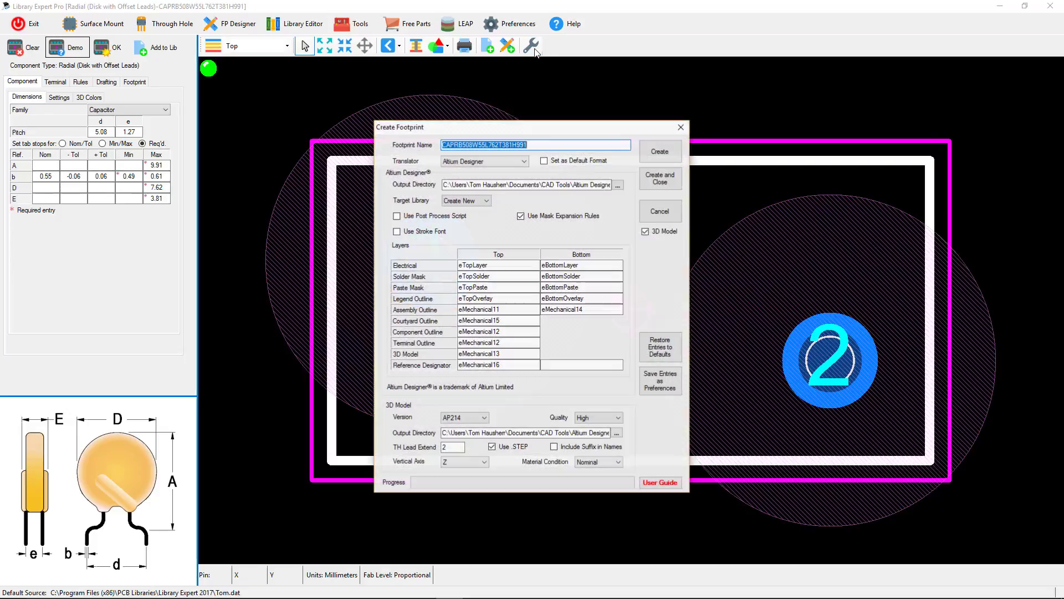
left_click(515, 162)
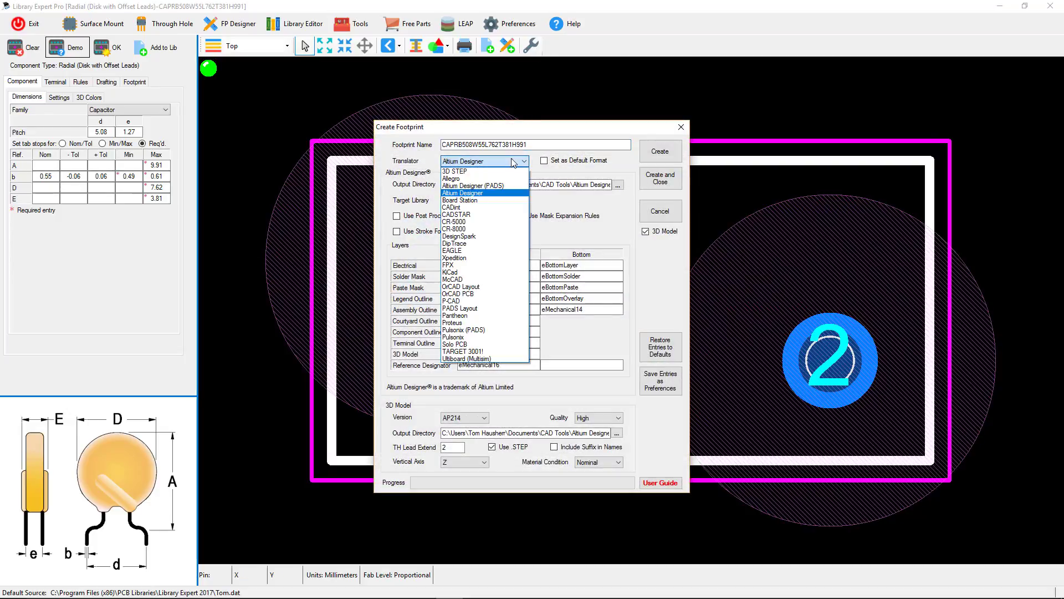
left_click(474, 309)
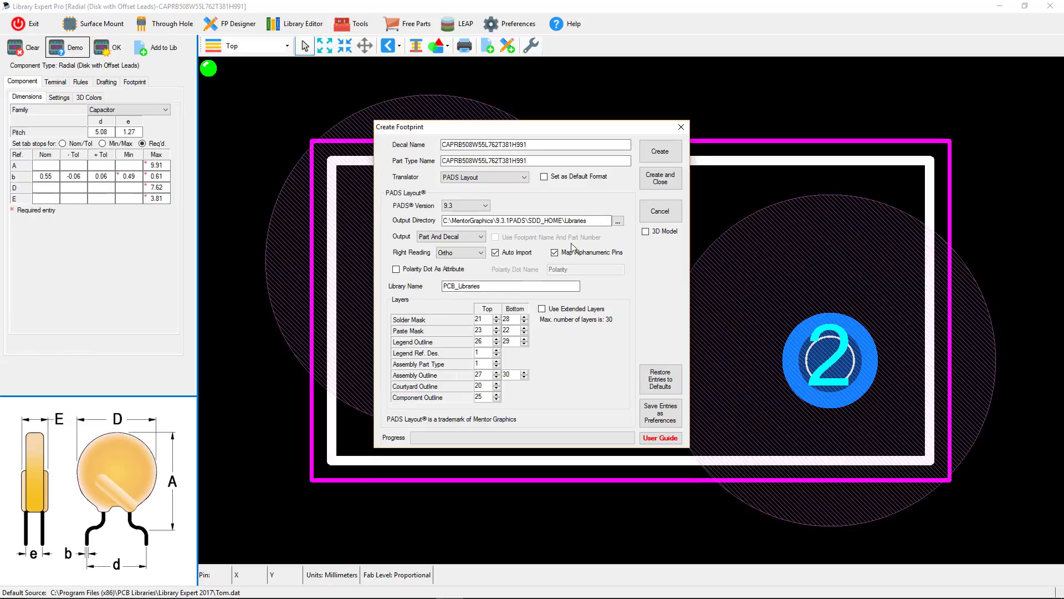
left_click(661, 179)
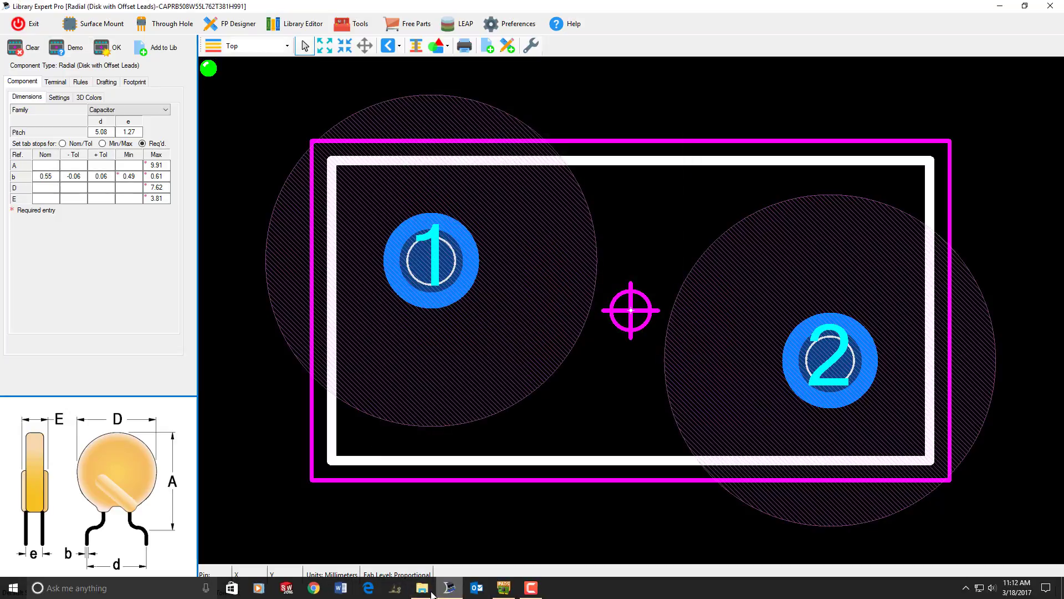
- Switch to PADS Layout and open the exported decal from the PCB_Libraries library for editing, dismissing its part type list
left_click(504, 588)
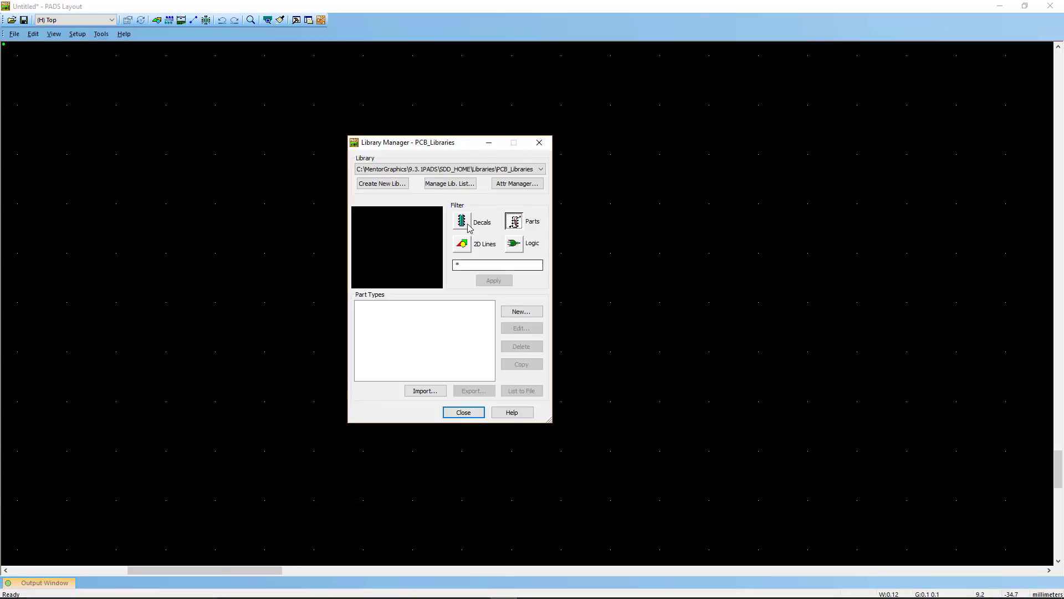
left_click(468, 226)
left_click(521, 330)
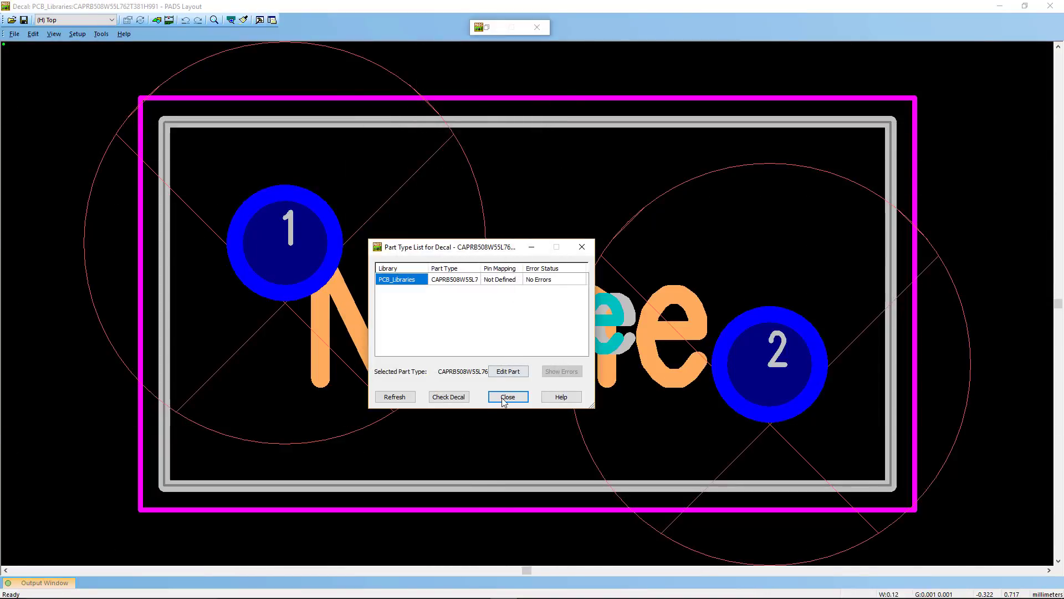
left_click(508, 396)
- Inspect the drafting properties of the circular keepout around pad 1 and try moving the circle
right_click(510, 186)
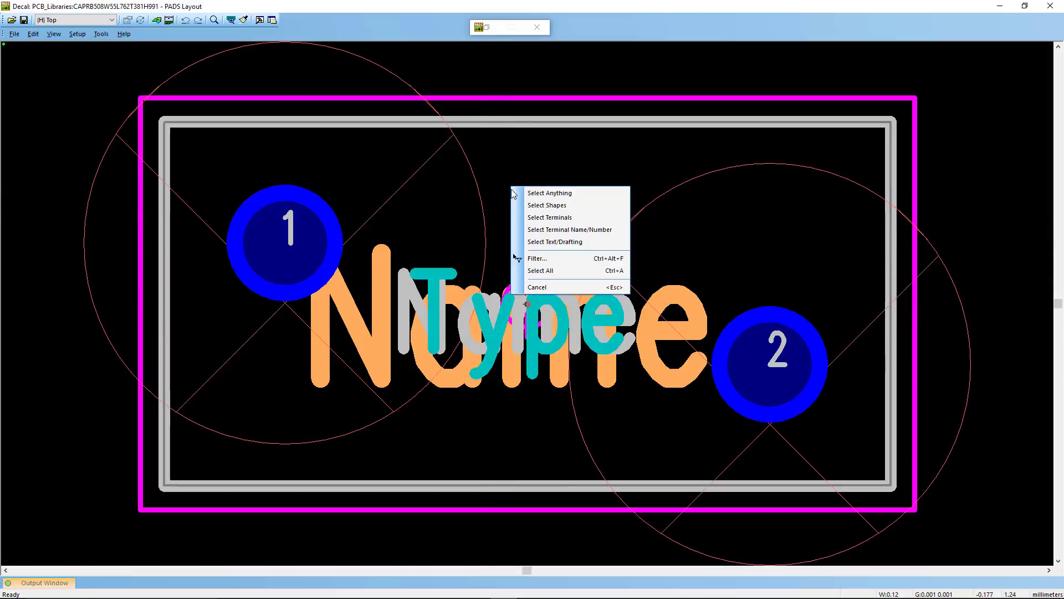
left_click(535, 204)
double_click(482, 189)
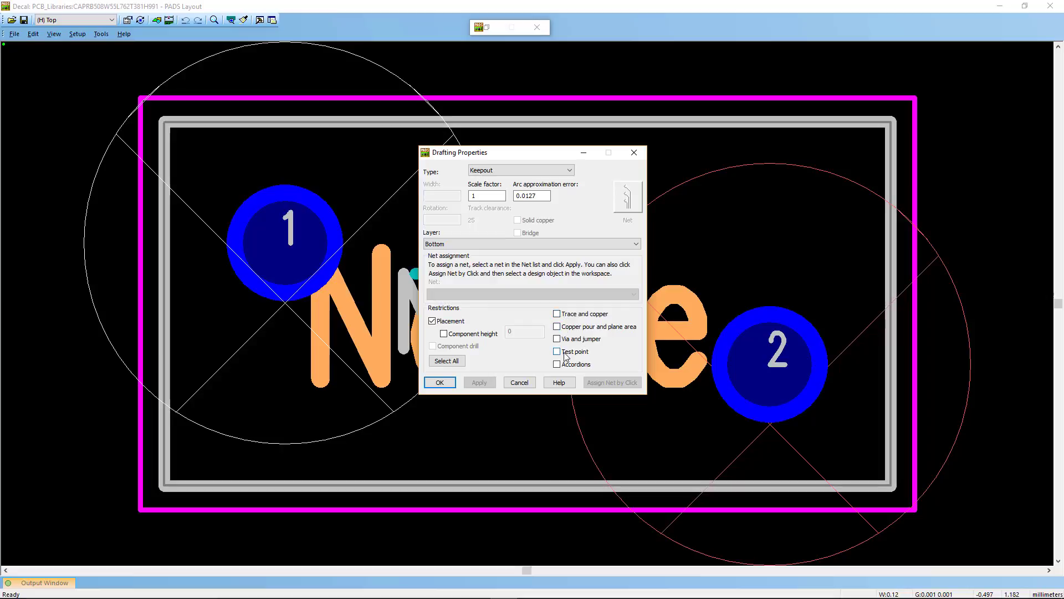
left_click(519, 382)
key("ctrl+e")
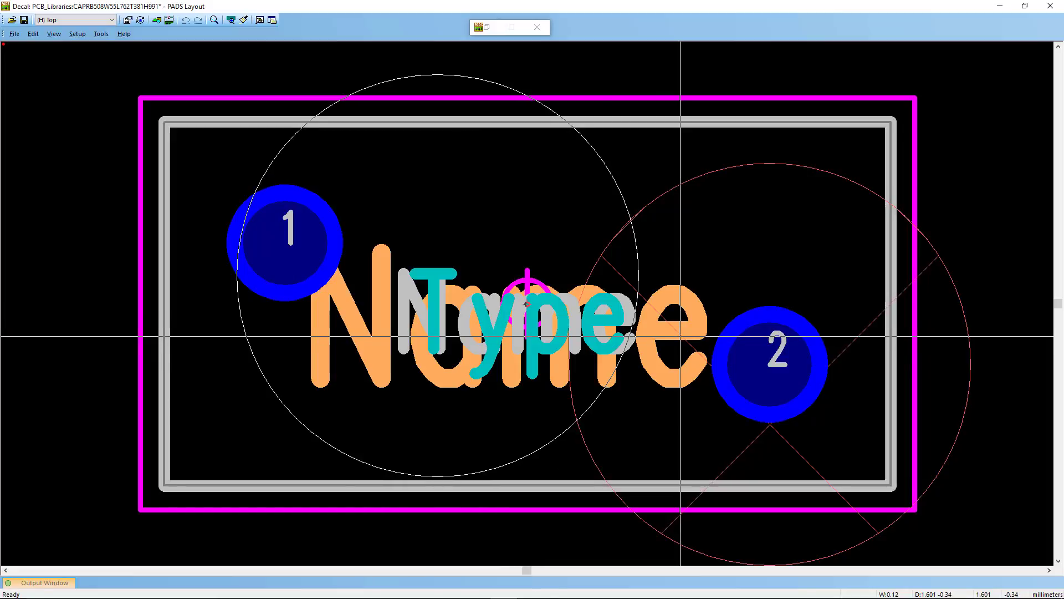
key("Escape")
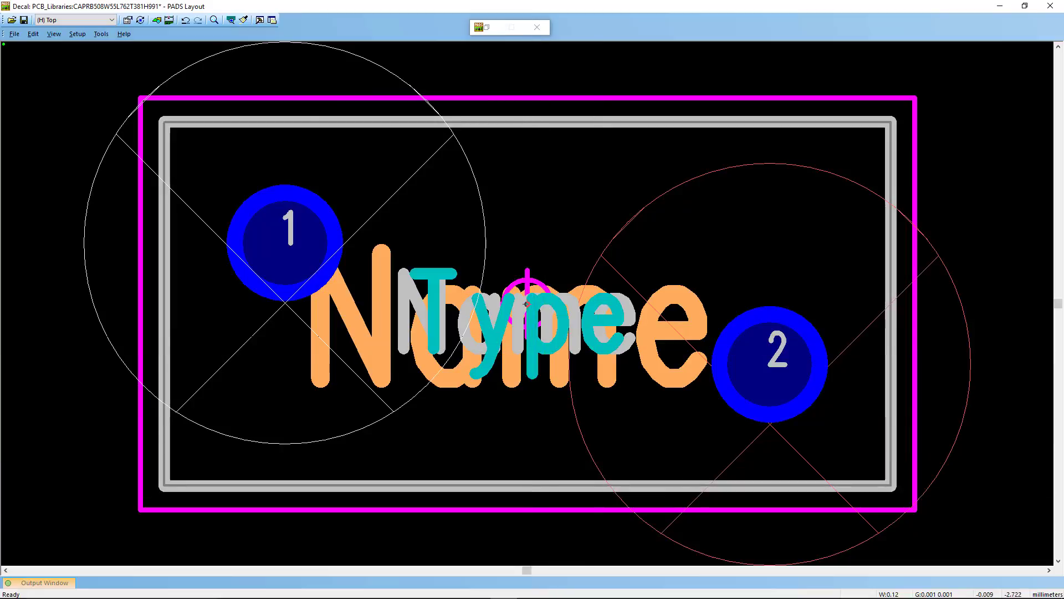
- Switch to Library Expert and start an FP Designer footprint with a rectangular body 20 mm long, 5 mm wide and 2 mm high
mouse_move(501, 593)
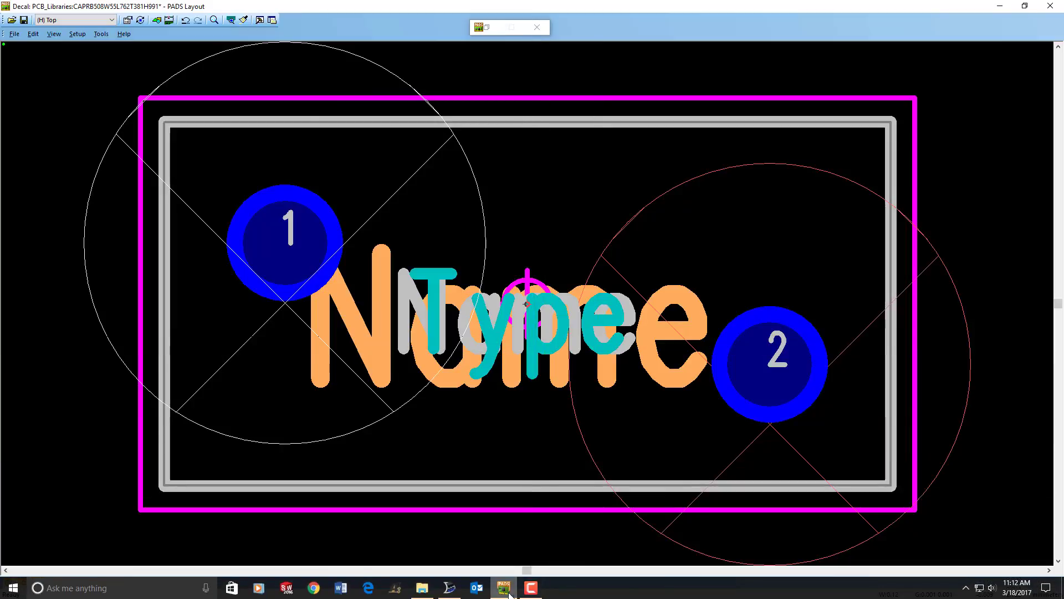
left_click(450, 591)
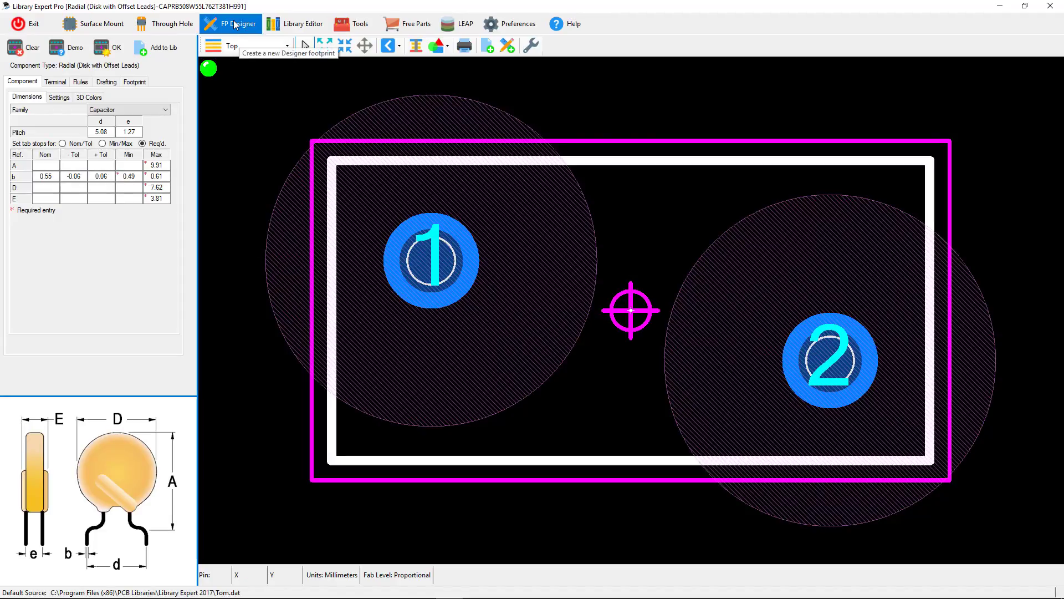
left_click(239, 32)
left_click(86, 137)
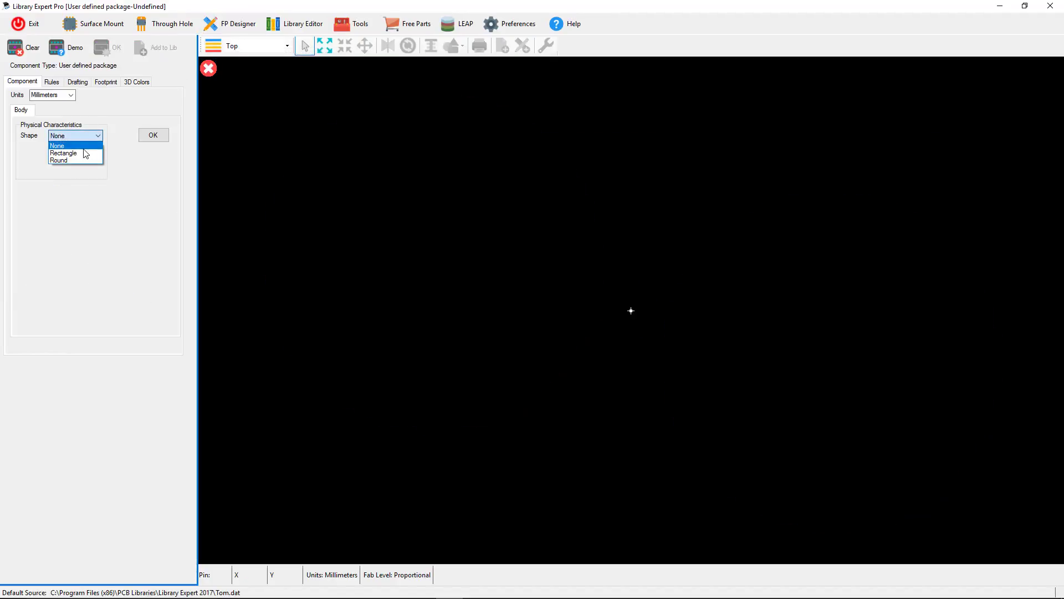
left_click(64, 147)
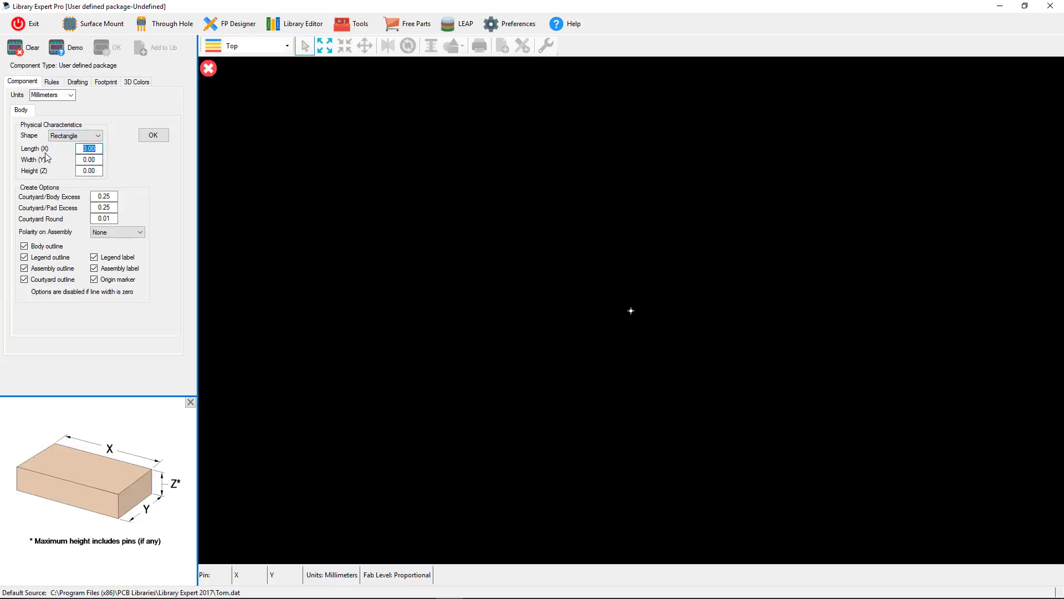
type("20")
key("Tab")
type("5")
key("Tab")
type("2")
left_click(155, 137)
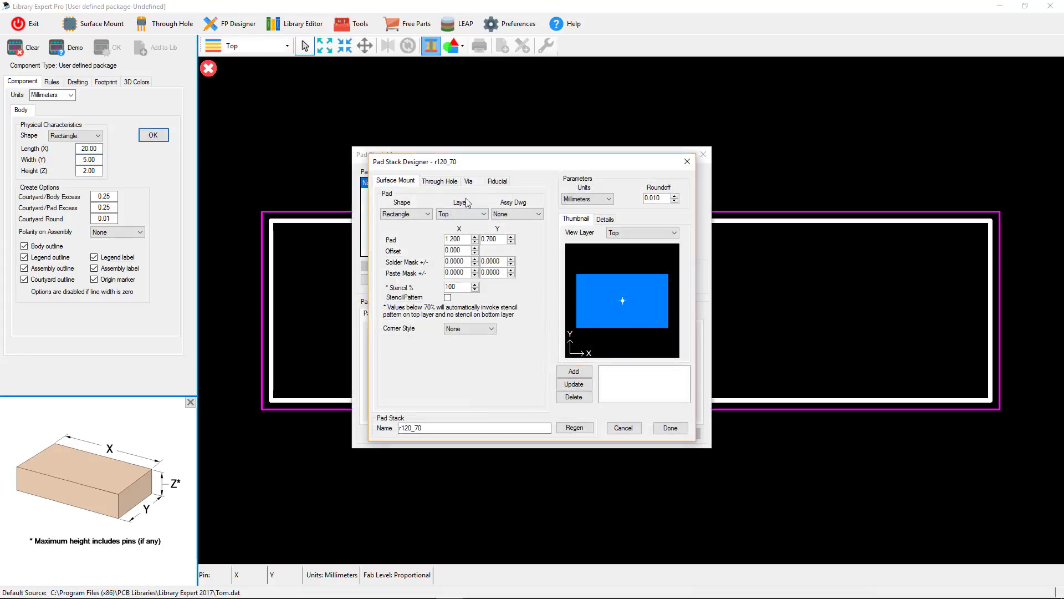
- Add a default round through-hole pad stack with a 0.700 mm hole and a 1.100 mm pad, and finish pad stack setup
left_click(444, 181)
left_click(574, 372)
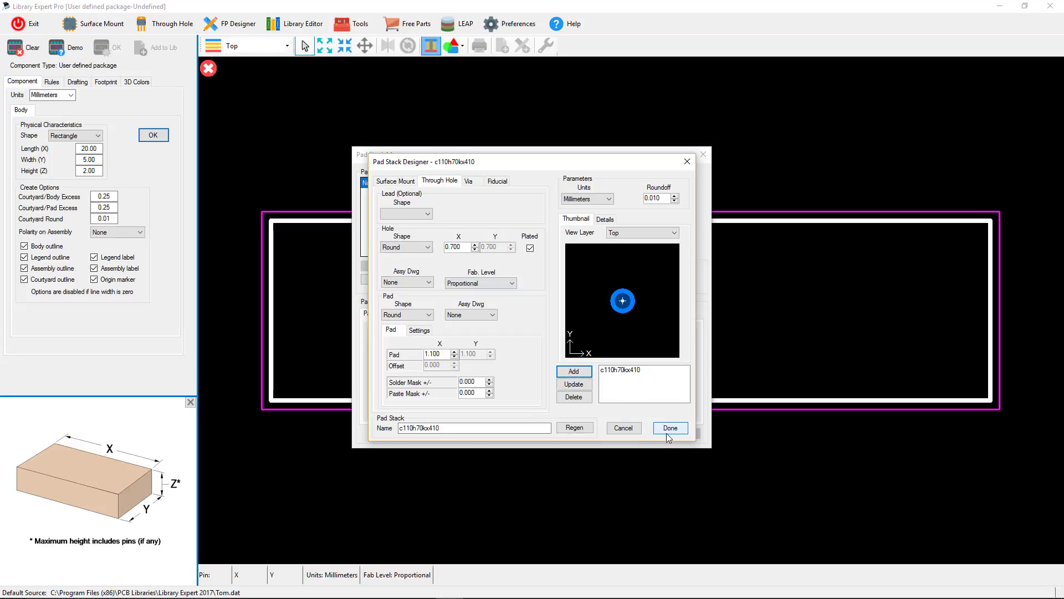
left_click(671, 427)
left_click(670, 185)
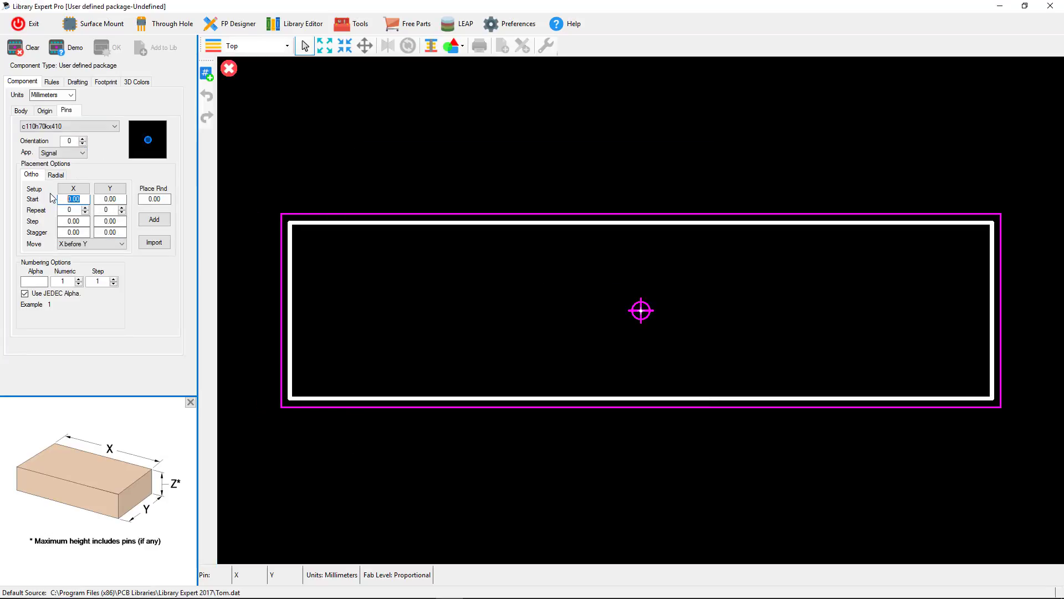
- Place a horizontal row of four pins starting at X -7.5 mm, with 3 repeats at a 5 mm X step
type("-7.5")
key("Tab")
type("3")
double_click(81, 222)
type("5")
left_click(158, 221)
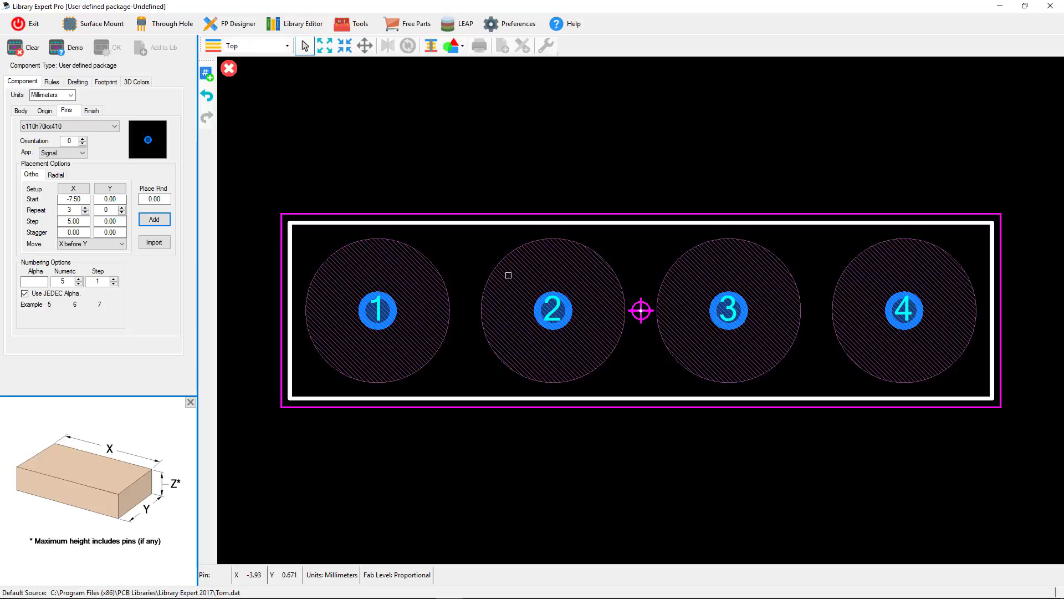
- Set the Through Hole terminal's wave placement keepout over pad to 0 in the preferences and save the change
left_click(505, 25)
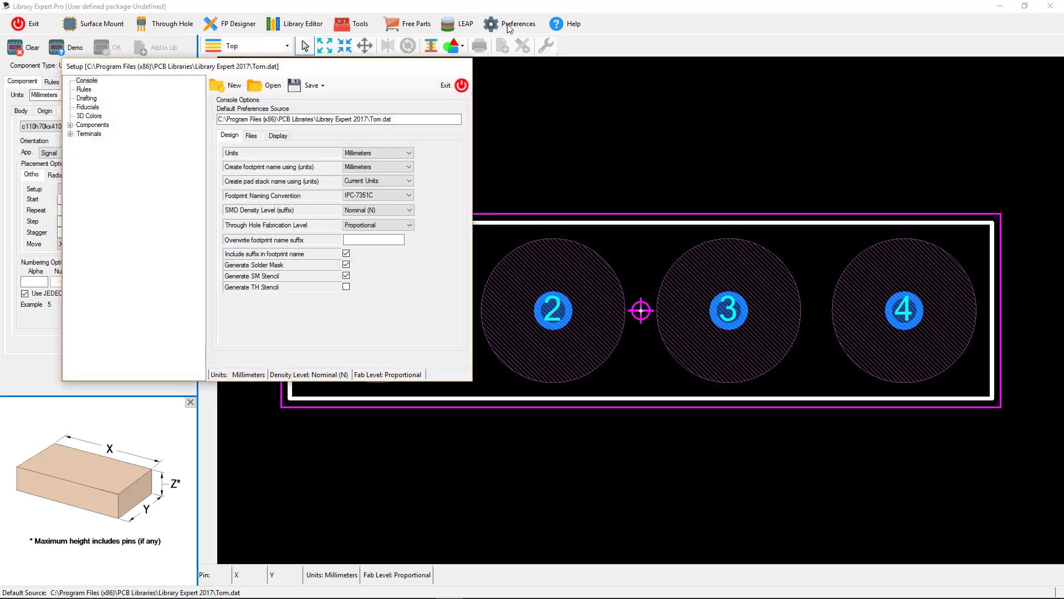
left_click_drag(328, 69, 542, 106)
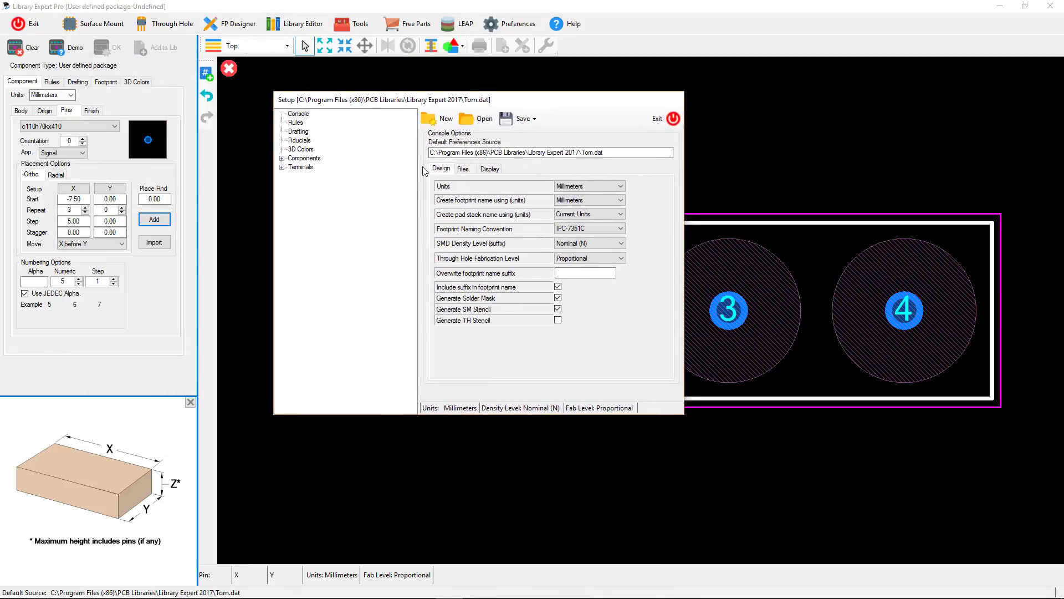
left_click(282, 167)
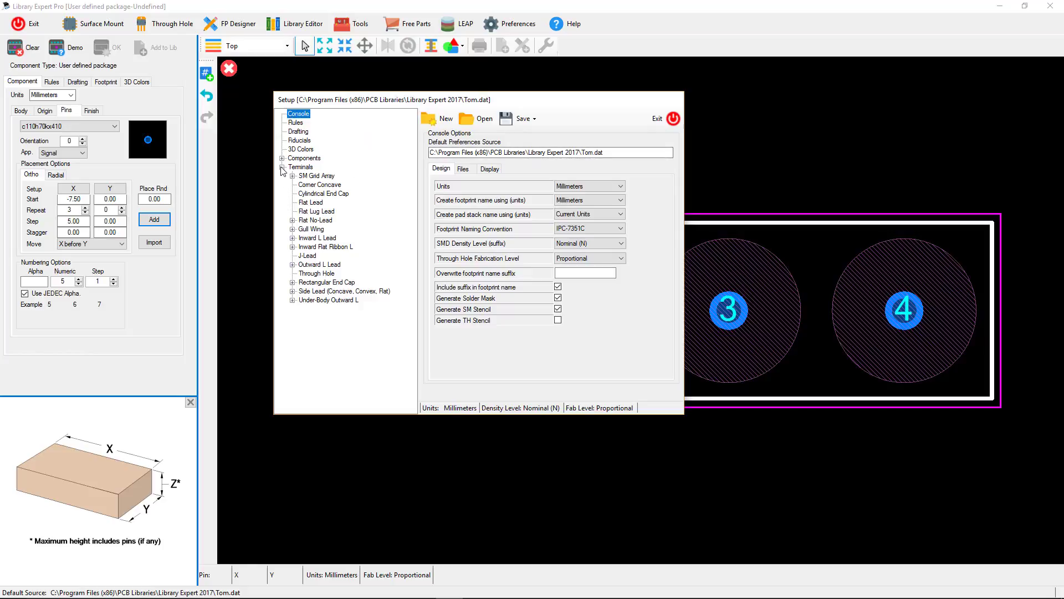
left_click(317, 273)
left_click(523, 357)
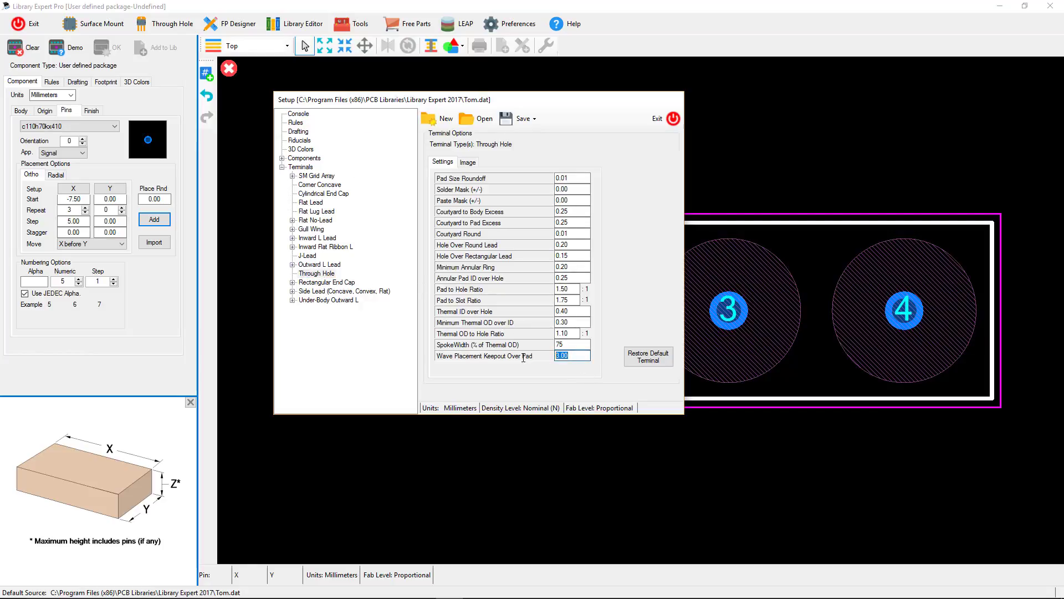
type("0")
left_click(663, 119)
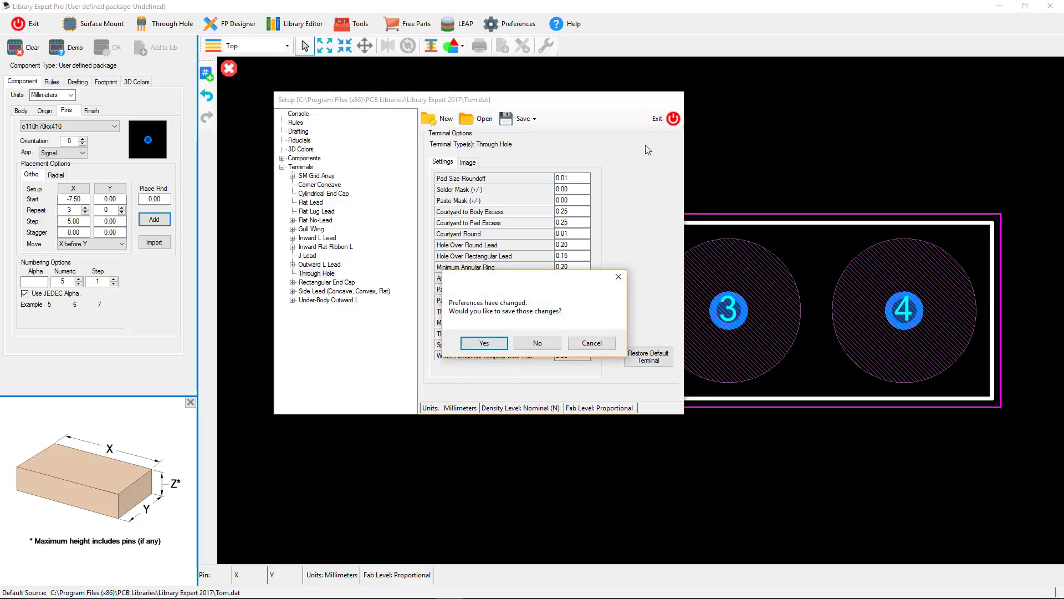
left_click(484, 343)
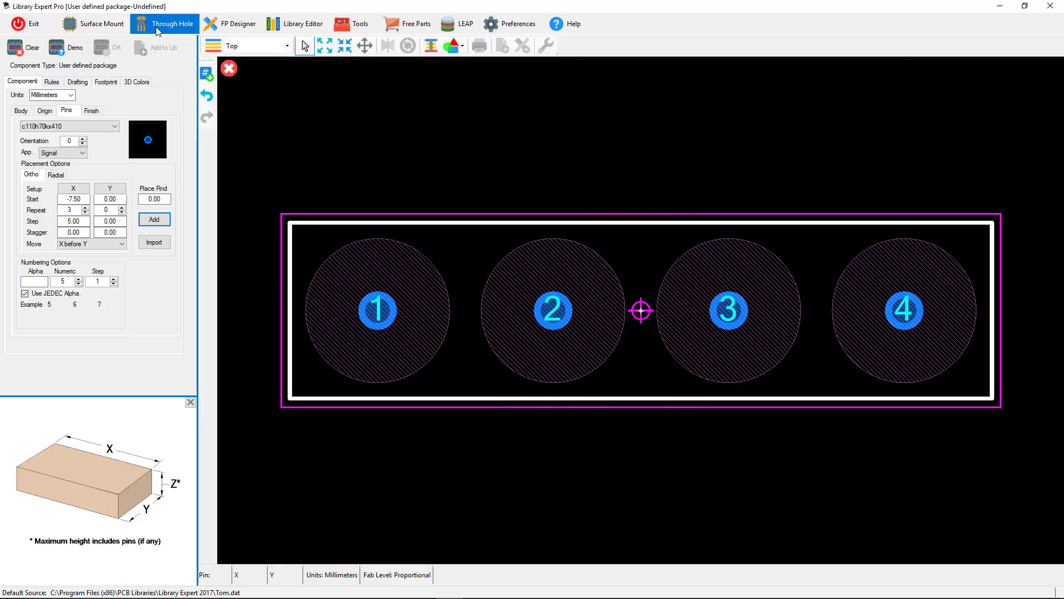
- Create an Axial through-hole part using the demo dimensions
left_click(158, 28)
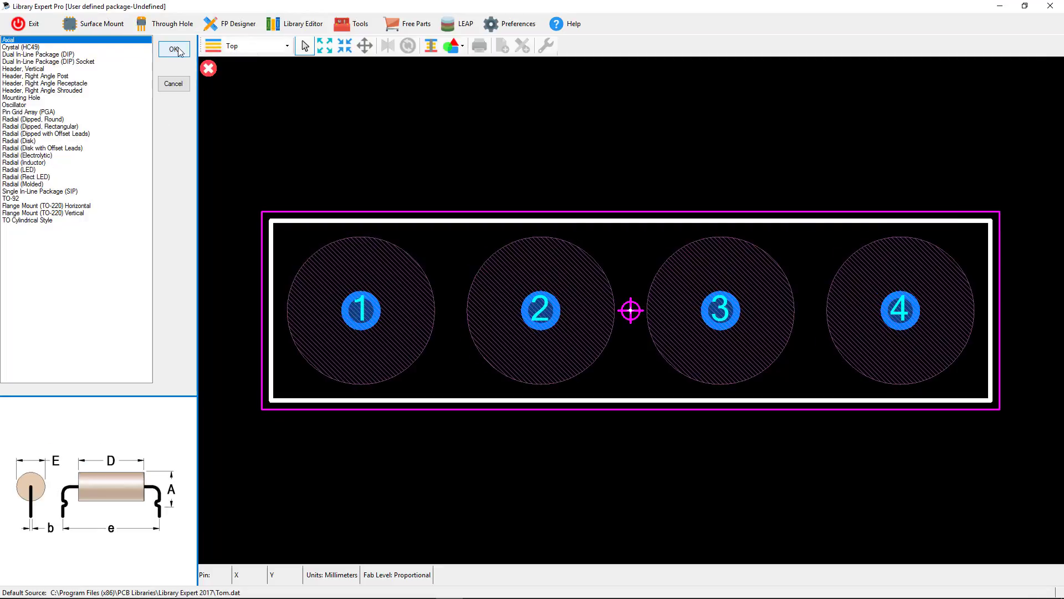
left_click(172, 50)
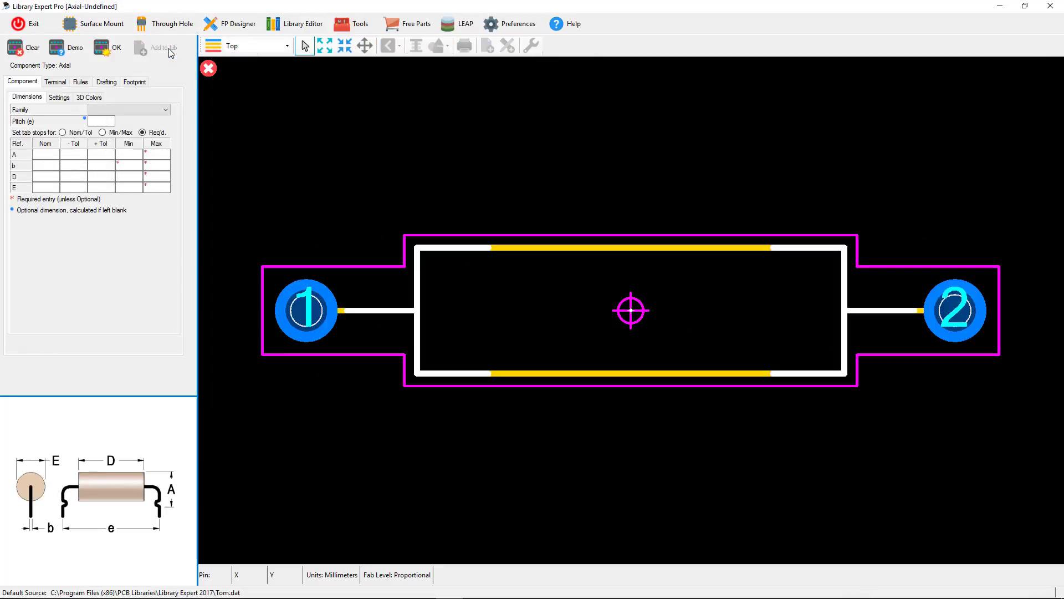
left_click(64, 50)
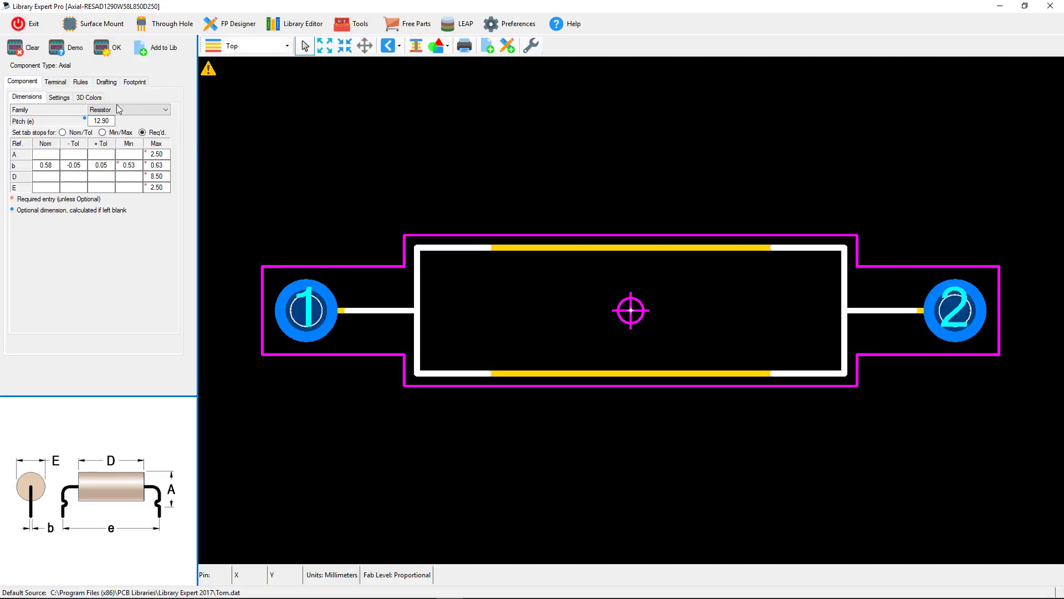
- Set the axial part's own wave placement keepout over pad to 3 mm and regenerate the footprint
left_click(56, 84)
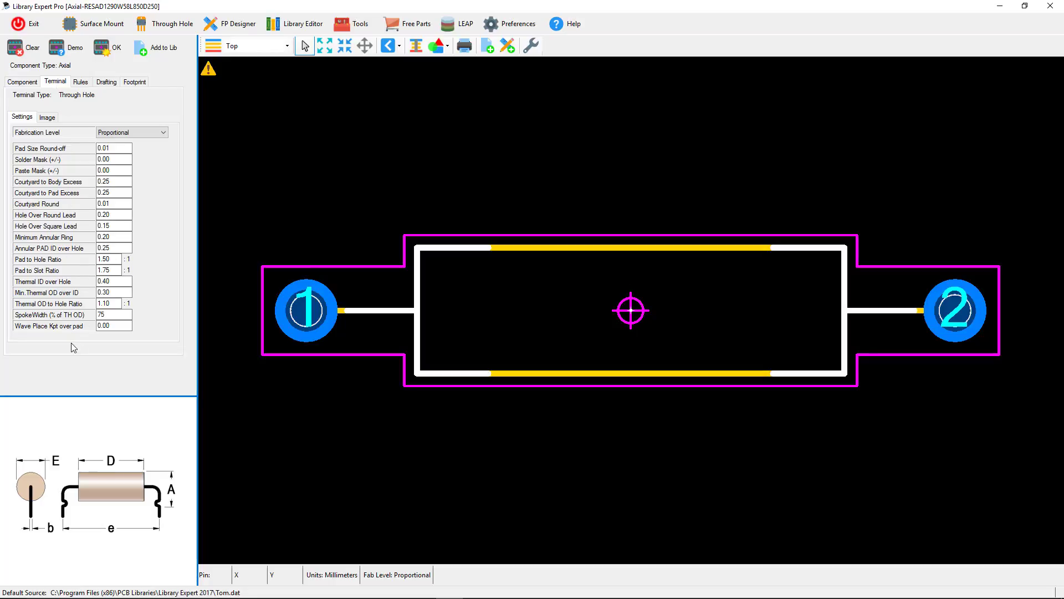
left_click(98, 327)
type("3")
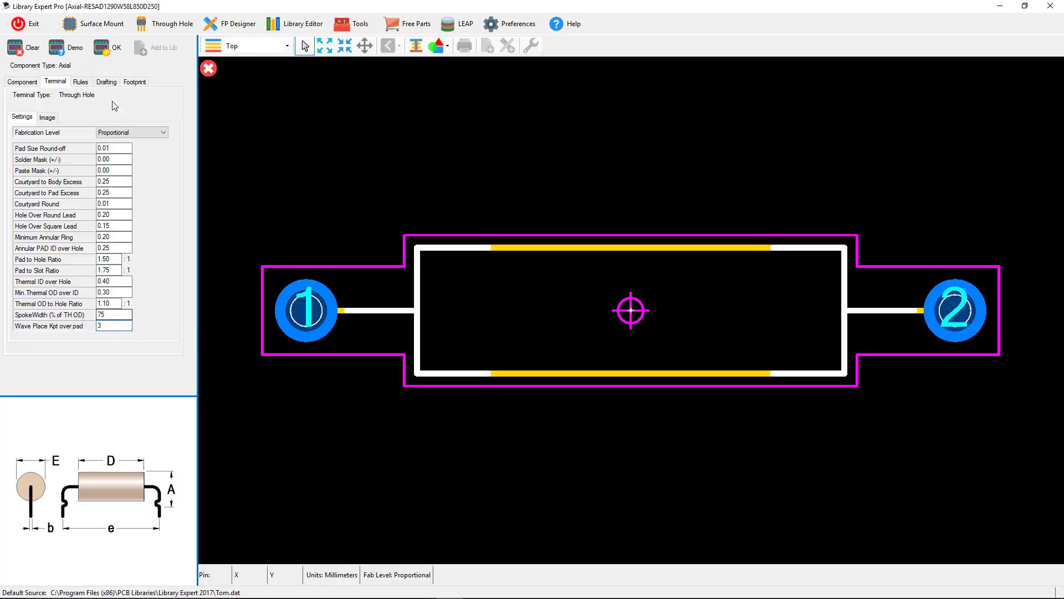
left_click(110, 48)
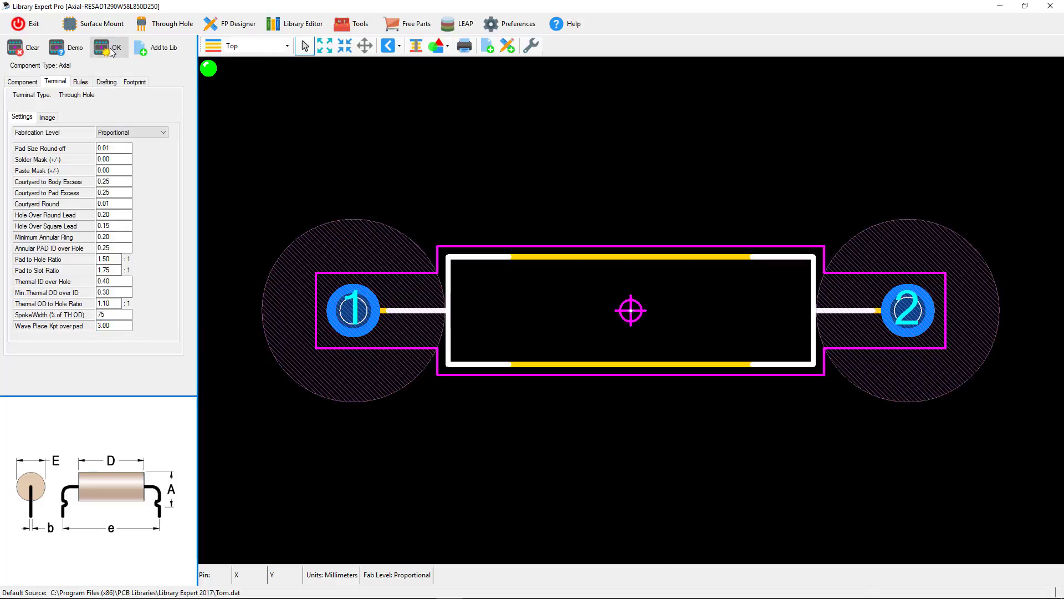